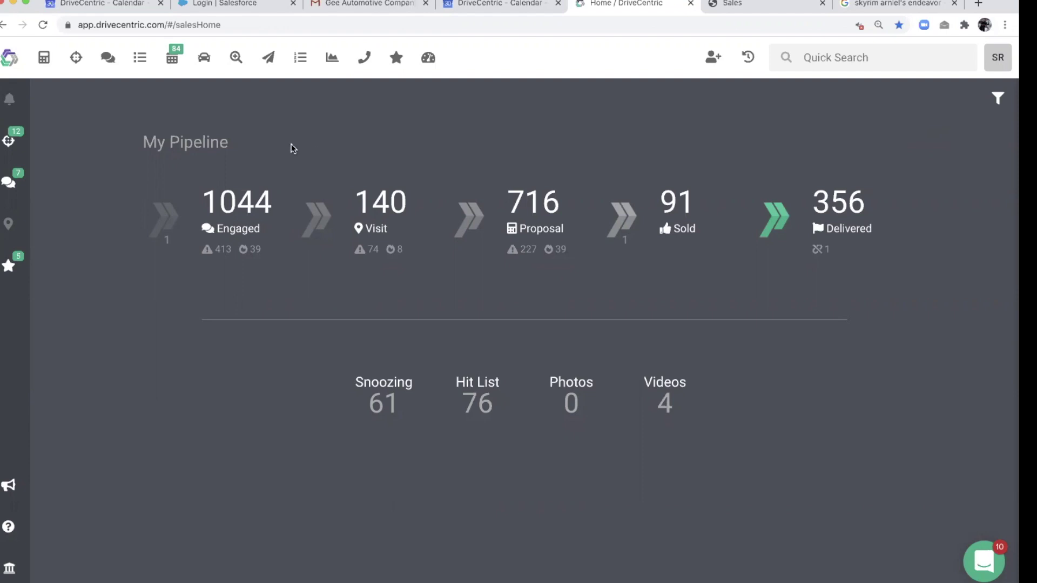
# Step: Review the list of incoming leads and the list of unreplied customer messages, closing each one
pyautogui.click(8, 141)
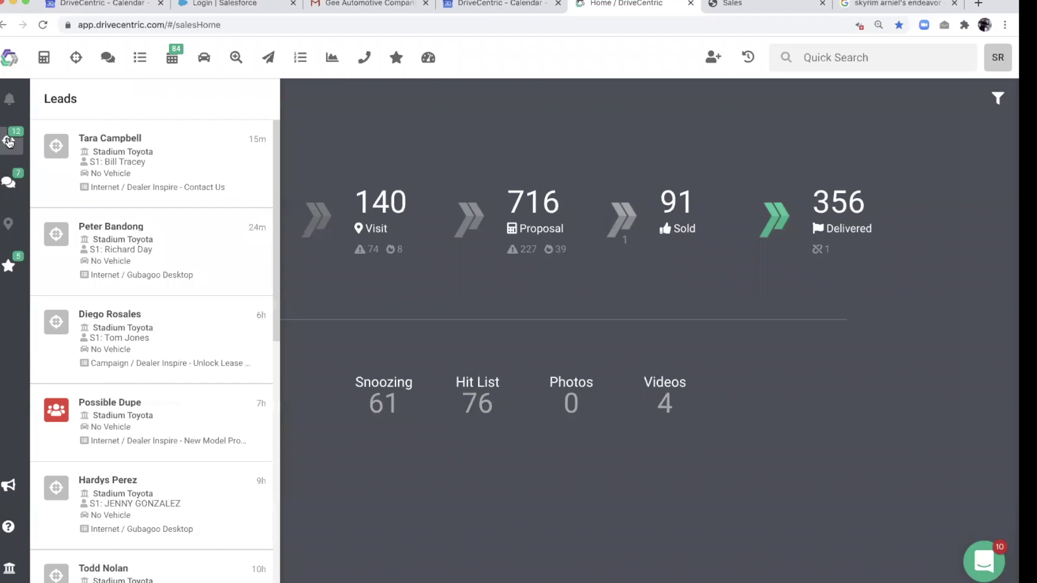
pyautogui.click(364, 102)
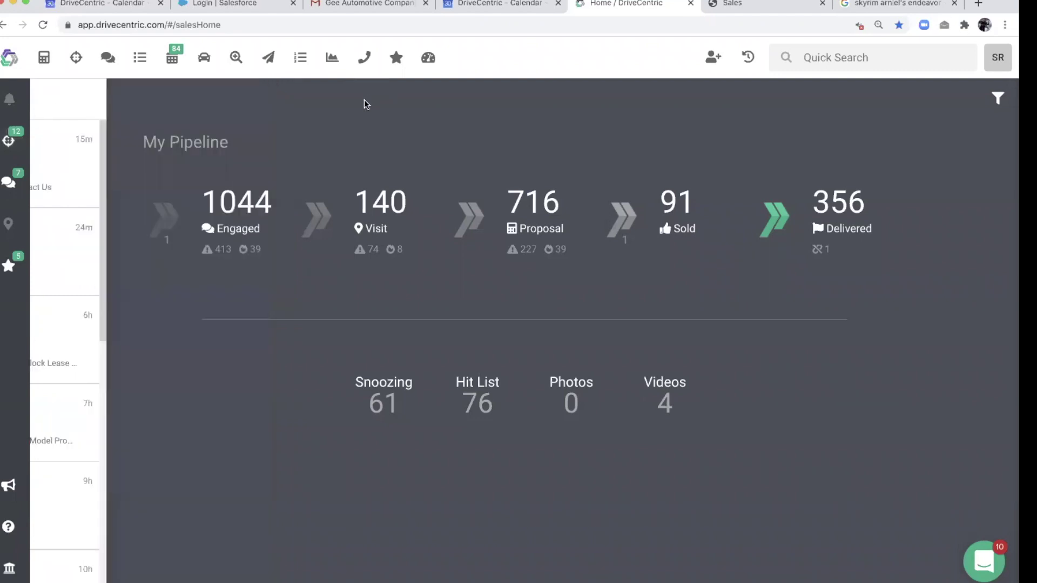
pyautogui.click(7, 190)
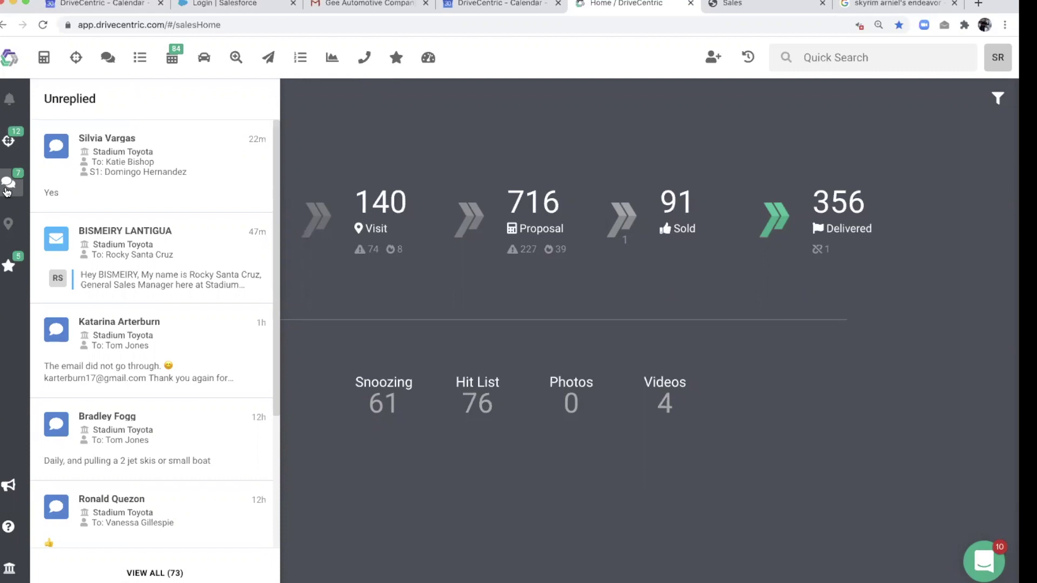
pyautogui.click(322, 87)
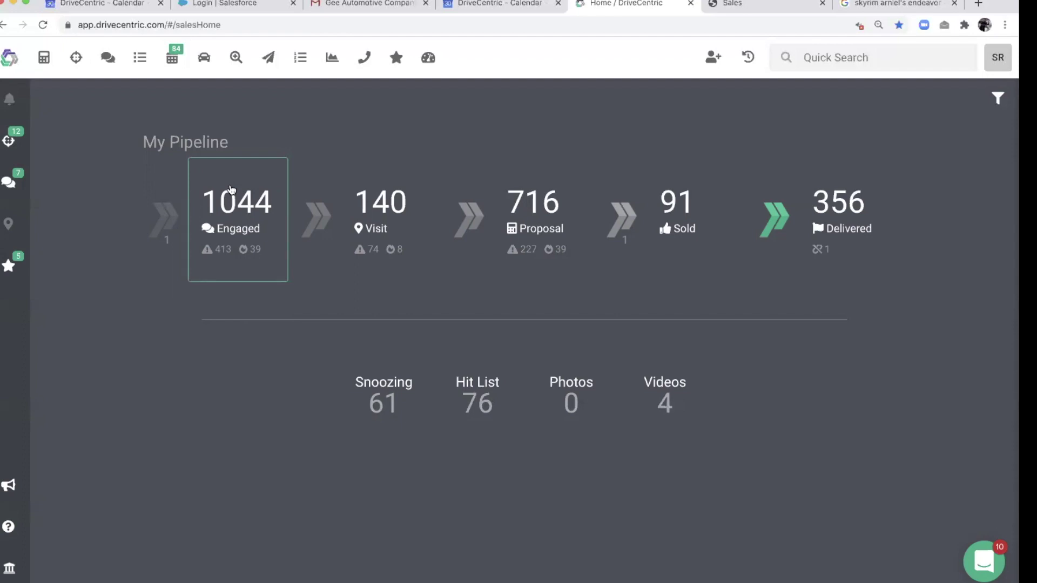
# Step: Filter the pipeline by the first listed associate to review that person's stages, and clear the filter
pyautogui.click(988, 104)
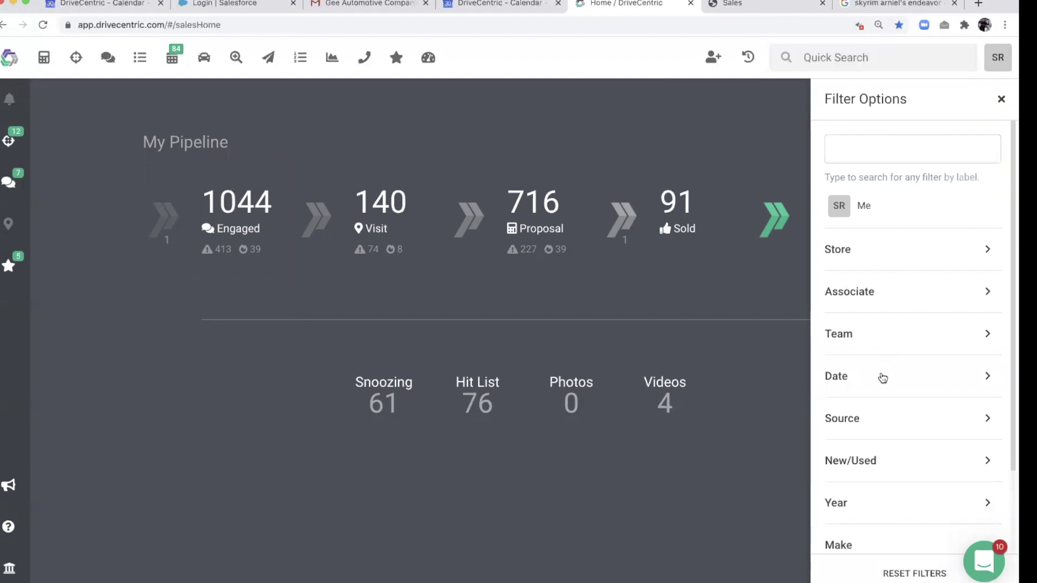
pyautogui.click(894, 299)
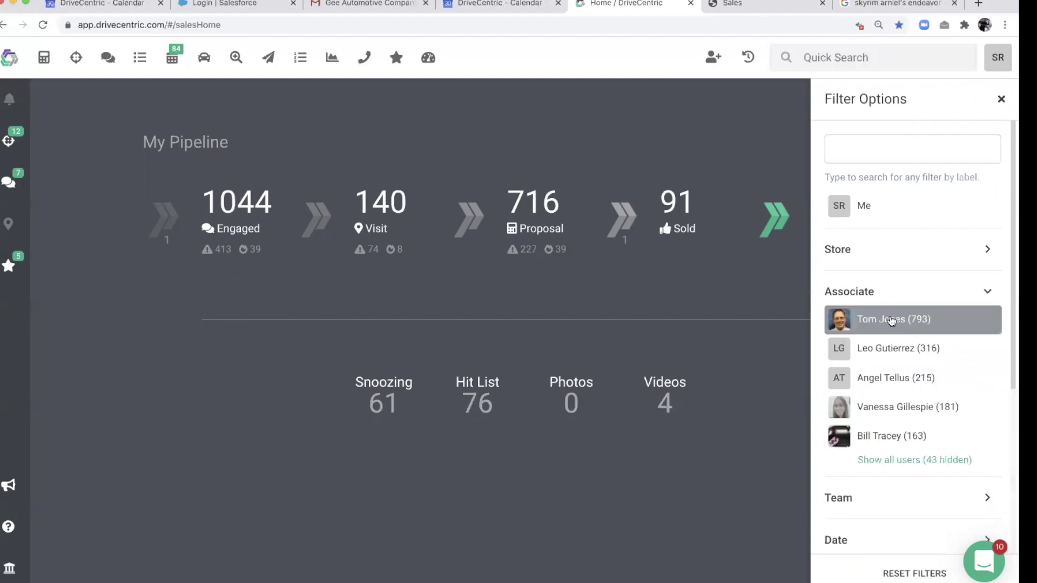
pyautogui.click(892, 322)
pyautogui.click(1001, 99)
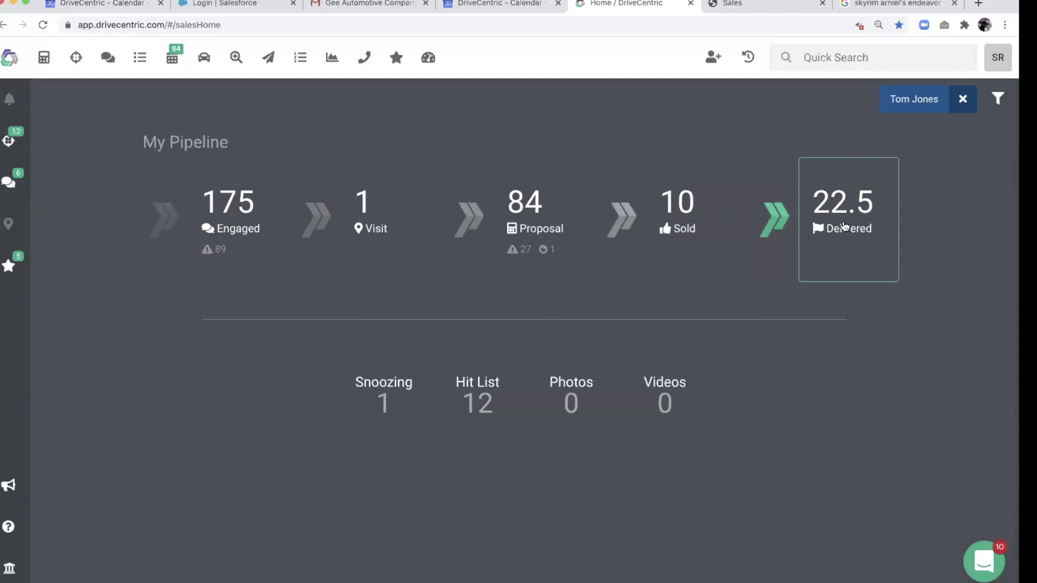
pyautogui.click(962, 102)
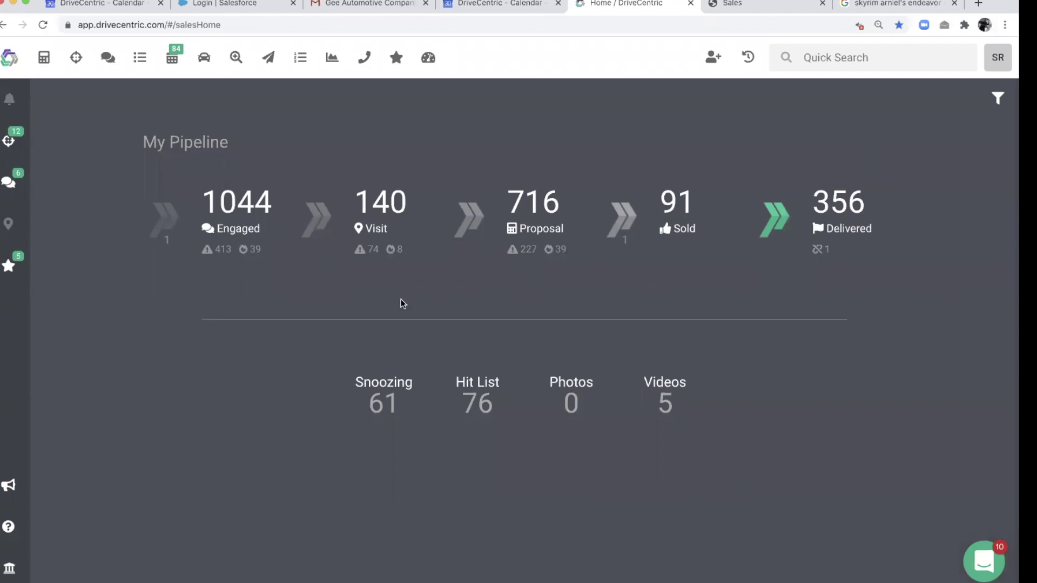
# Step: Examine the hot deals in the Proposal stage, including their tasks and contact activity, and close the list
pyautogui.click(558, 250)
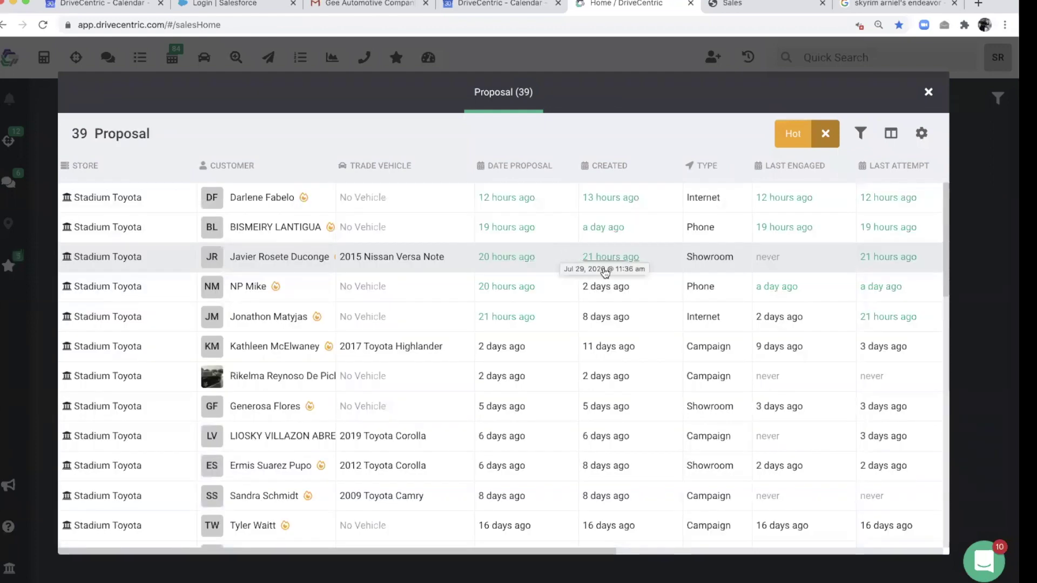
pyautogui.hscroll(10, 621, 257)
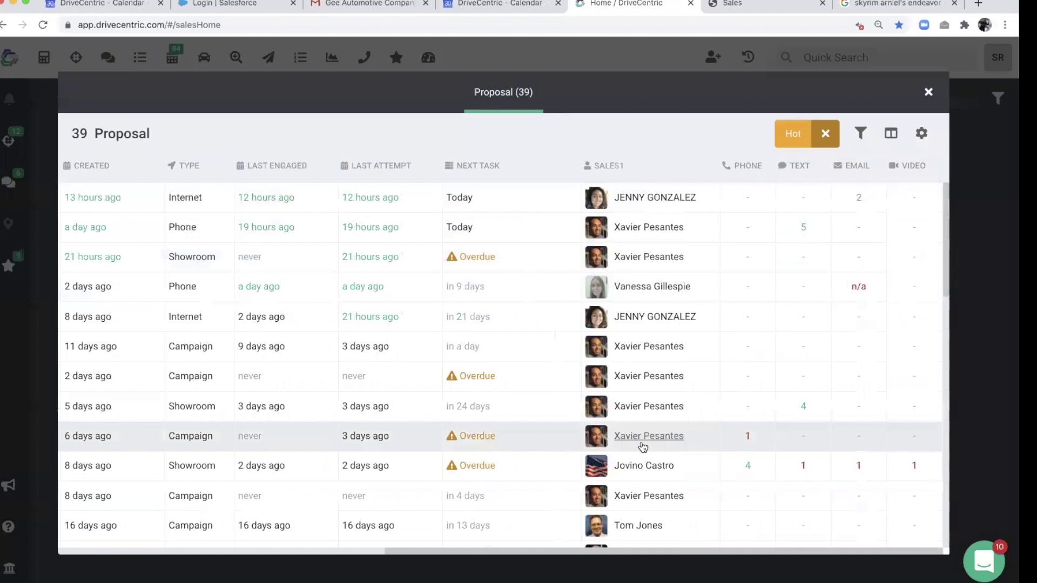
pyautogui.click(929, 91)
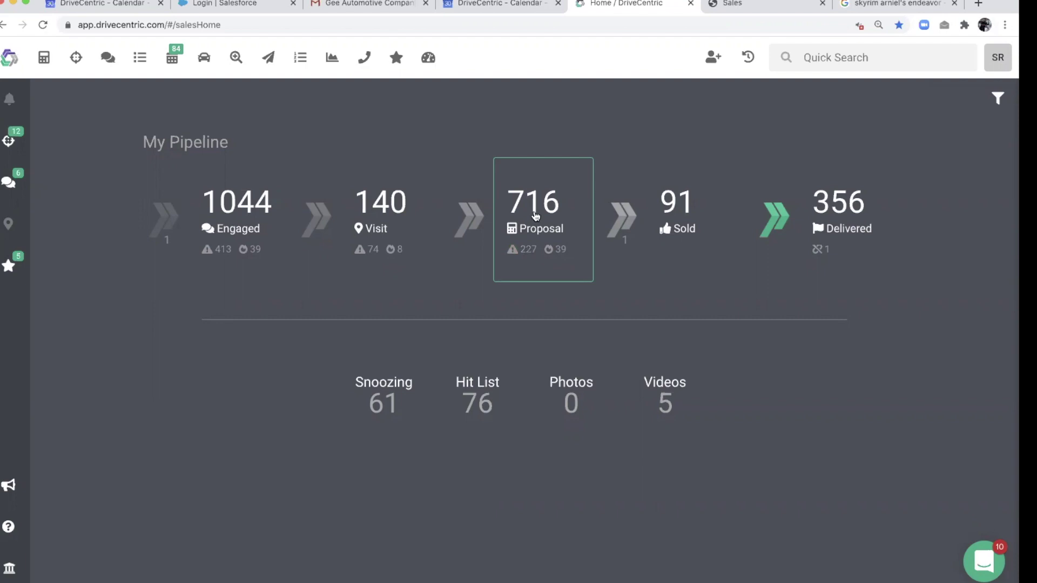
# Step: Open the No Follow Up deals in the Proposal stage and examine their next tasks and assigned salespeople
pyautogui.click(526, 258)
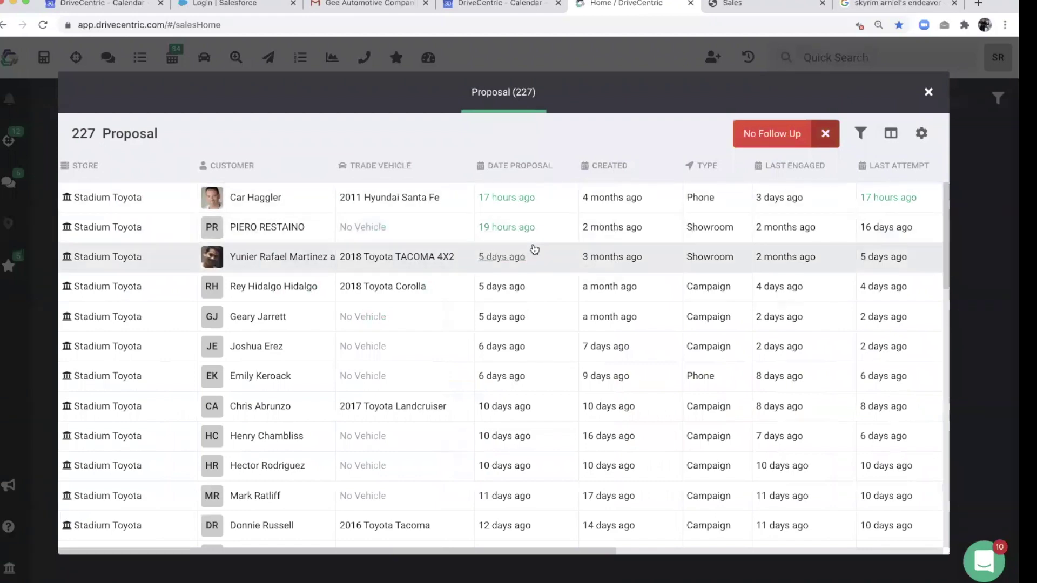
pyautogui.hscroll(3, 530, 250)
pyautogui.hscroll(1, 535, 249)
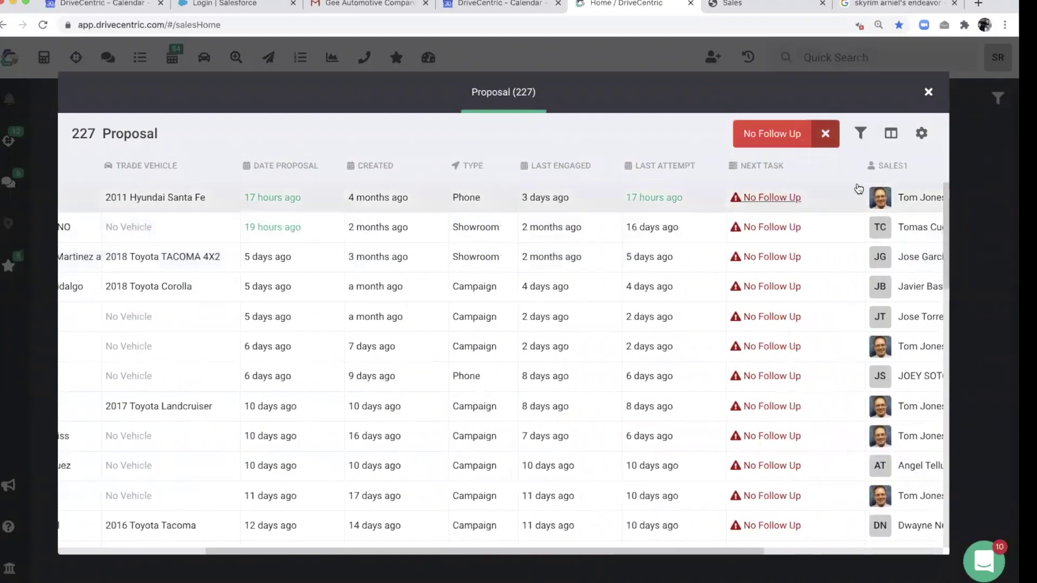
pyautogui.hscroll(3, 854, 190)
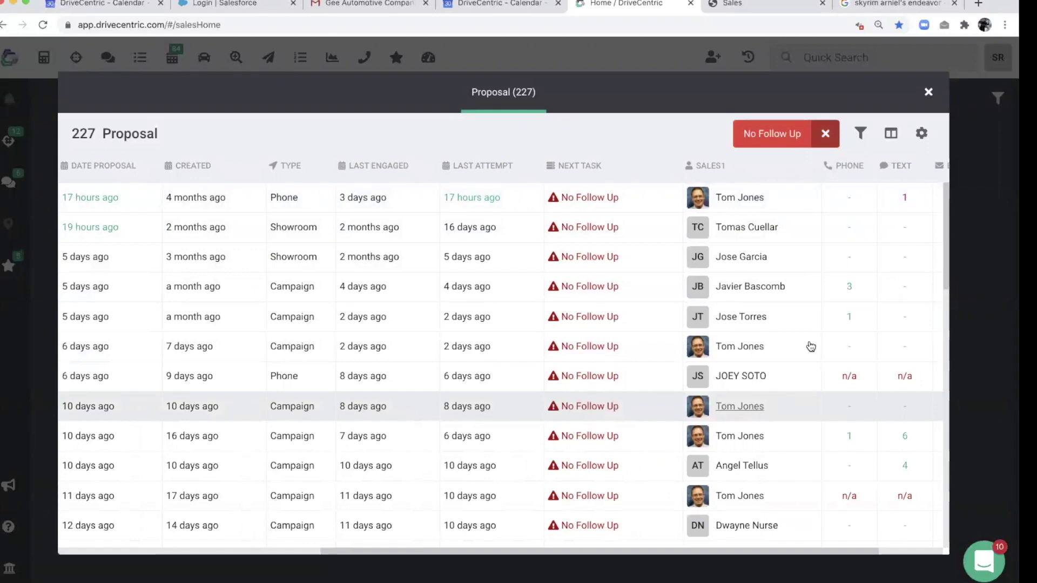
# Step: Check the No Follow Up proposals per associate in the filter options, and close the list without applying a filter
pyautogui.click(858, 135)
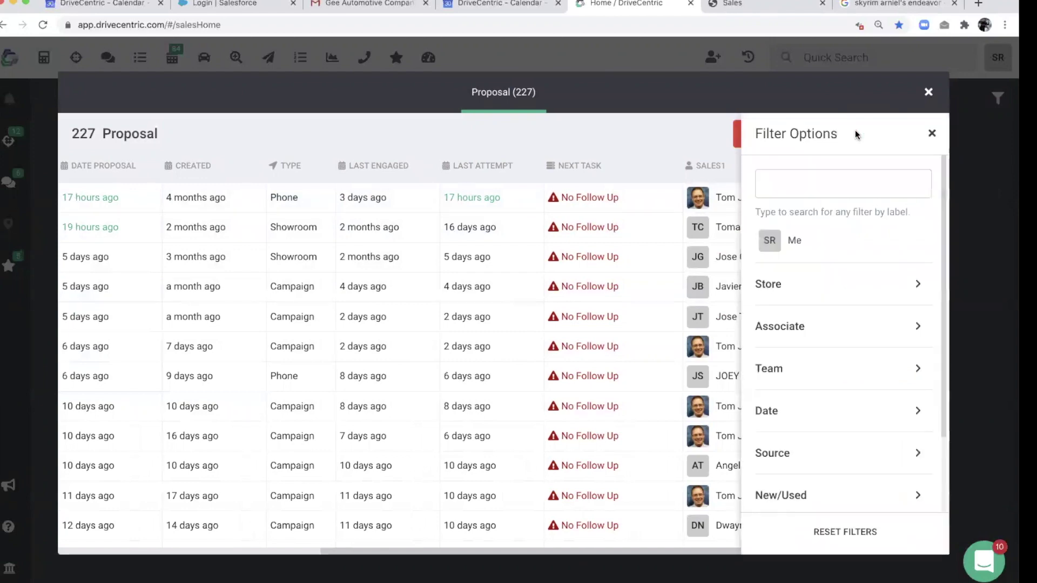
pyautogui.click(832, 338)
pyautogui.scroll(-2, 832, 338)
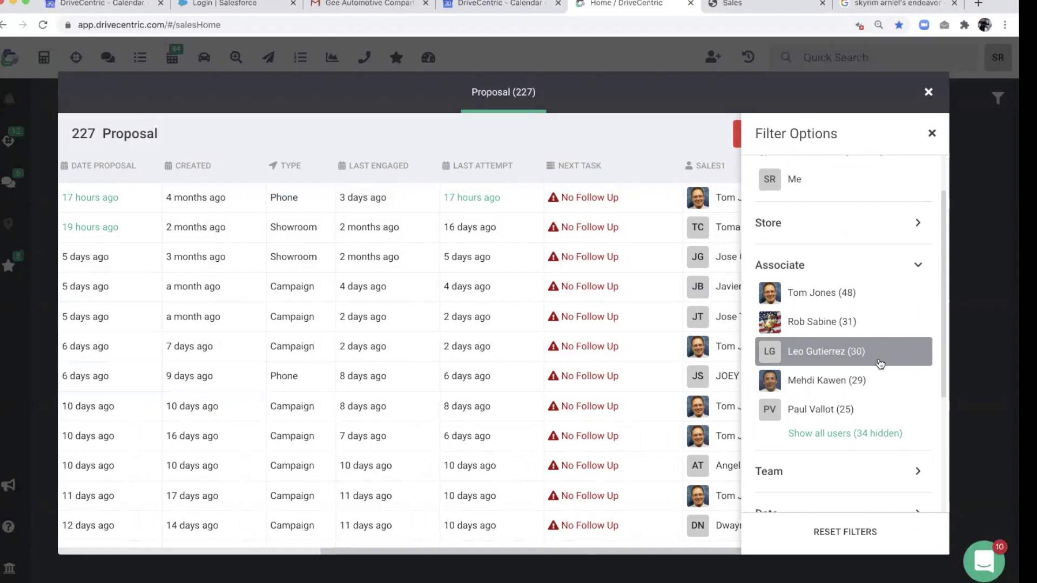
pyautogui.click(933, 133)
pyautogui.click(929, 92)
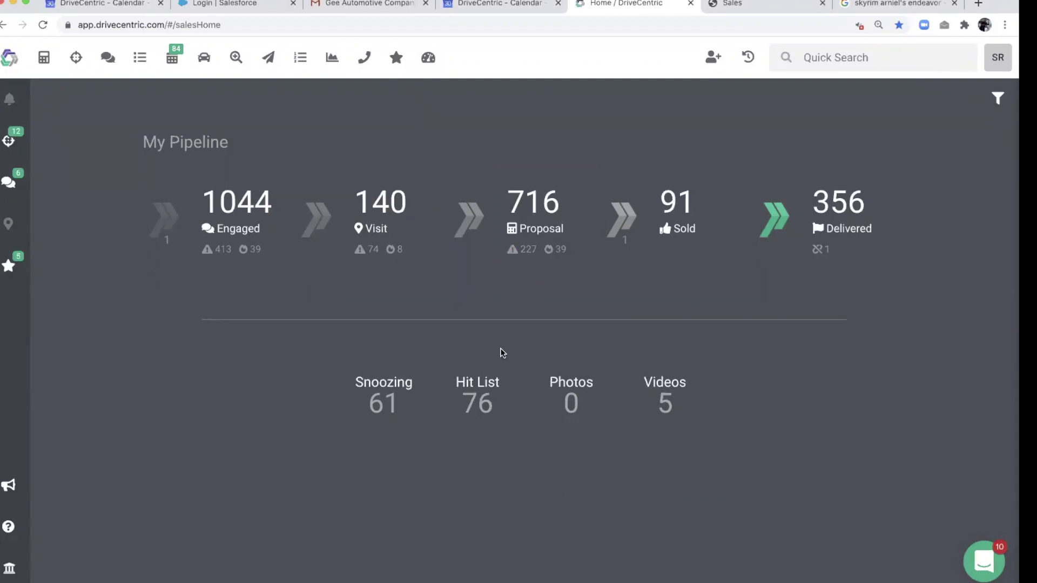
# Step: Examine the Snoozing customers list and its per-associate breakdown in the filter options, and return to the pipeline home
pyautogui.click(391, 421)
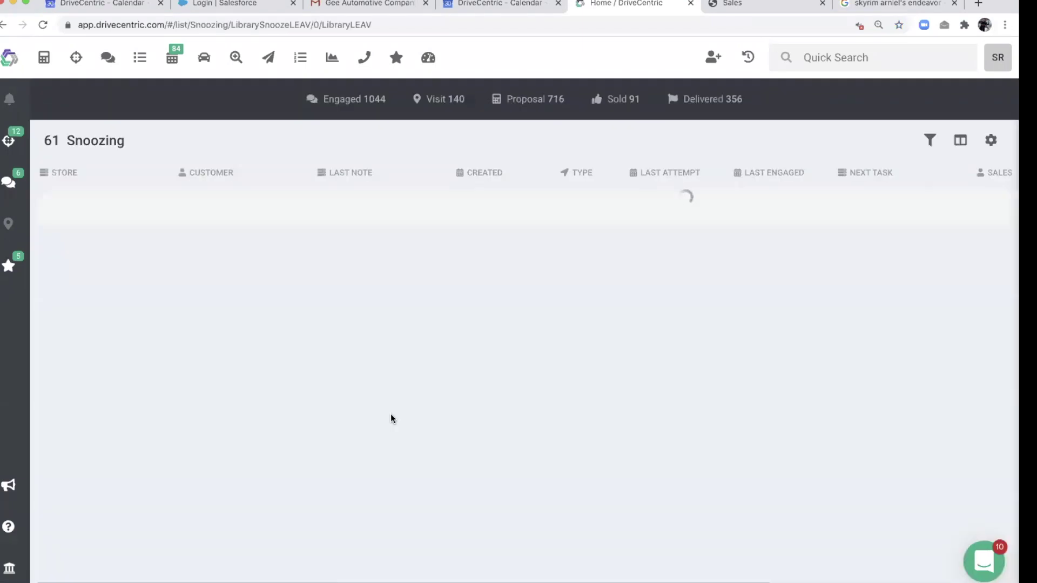
pyautogui.hscroll(5, 810, 394)
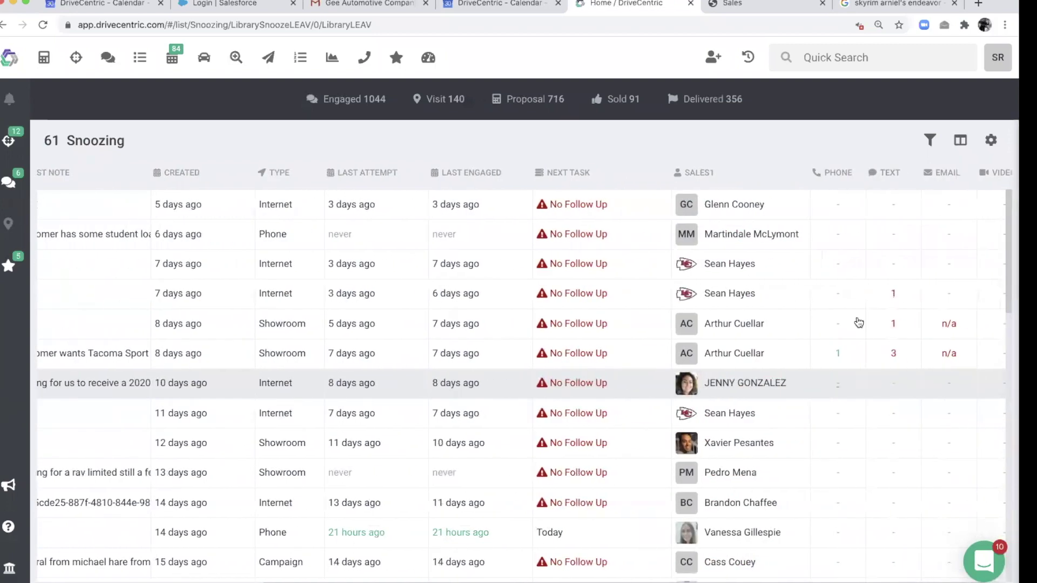
pyautogui.click(931, 140)
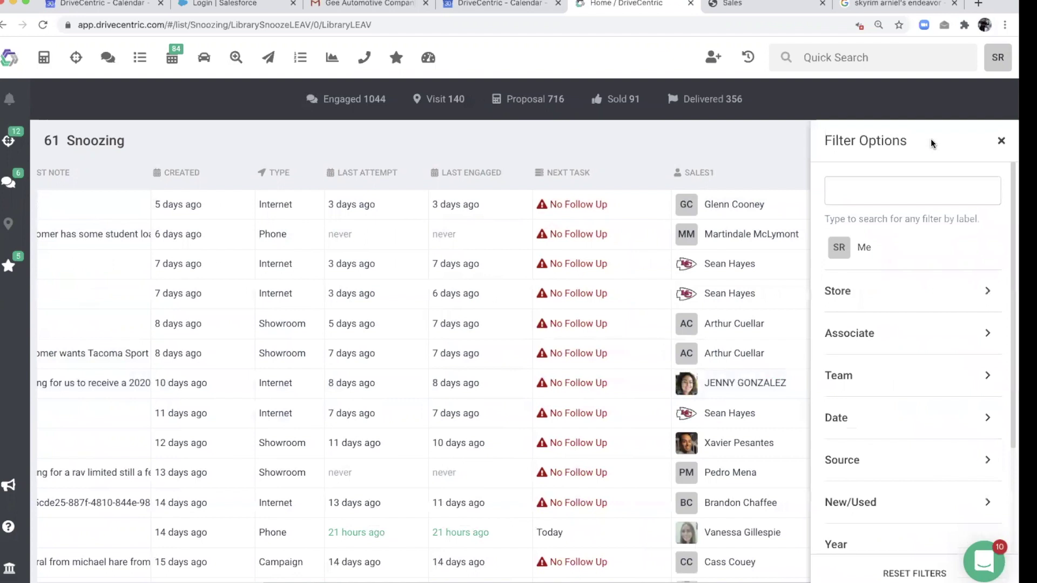
pyautogui.click(874, 338)
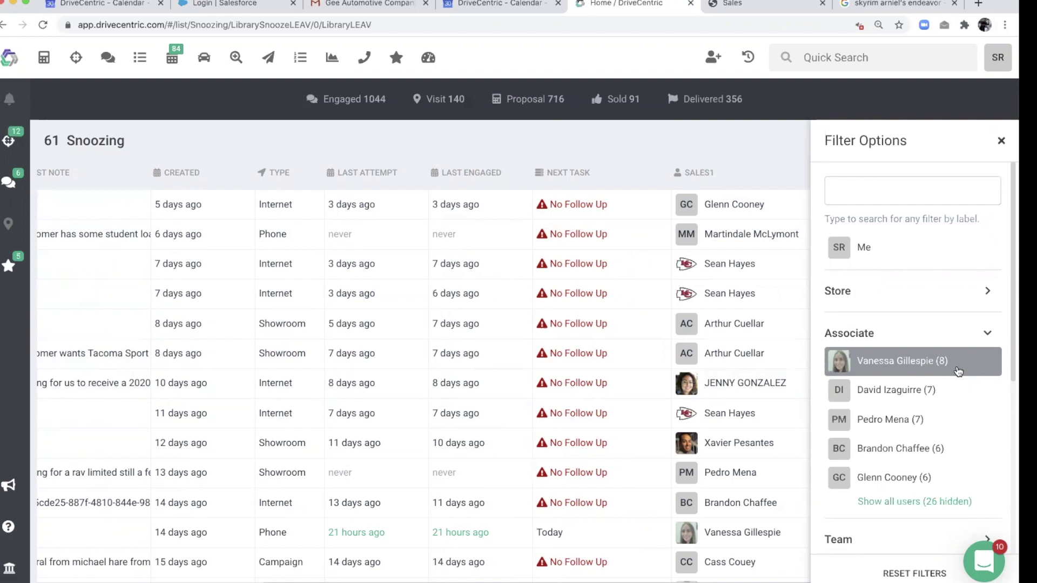
pyautogui.click(1001, 142)
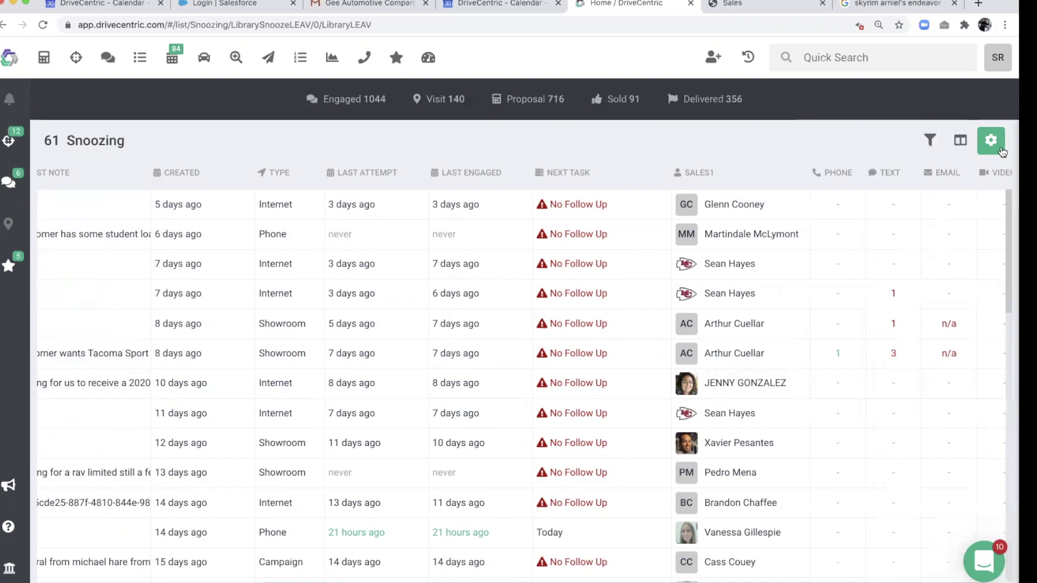
pyautogui.click(11, 59)
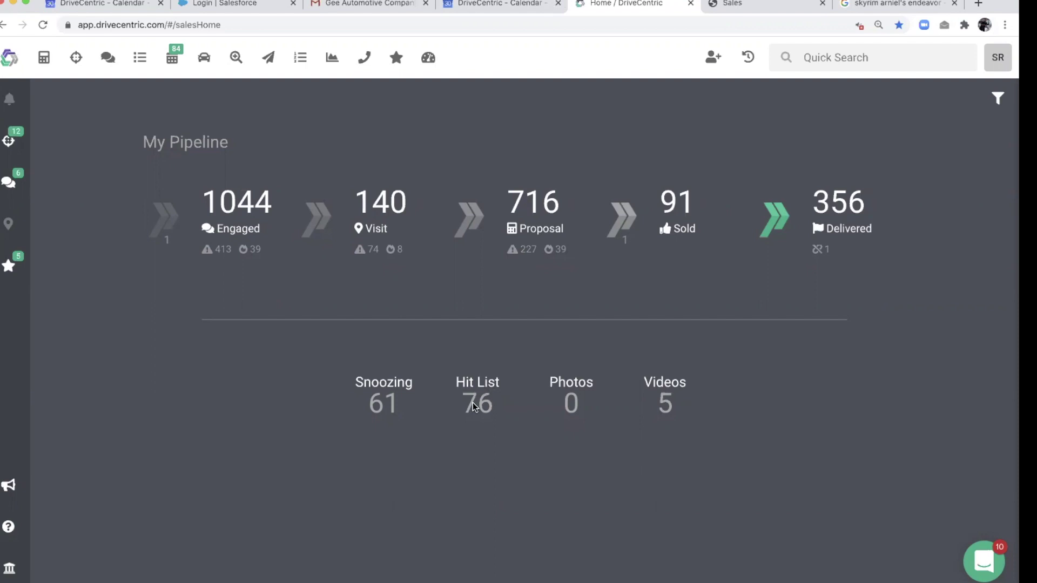
# Step: Examine the Hit List of customers' website activity, including page views and time on site, and return to the pipeline home
pyautogui.click(483, 397)
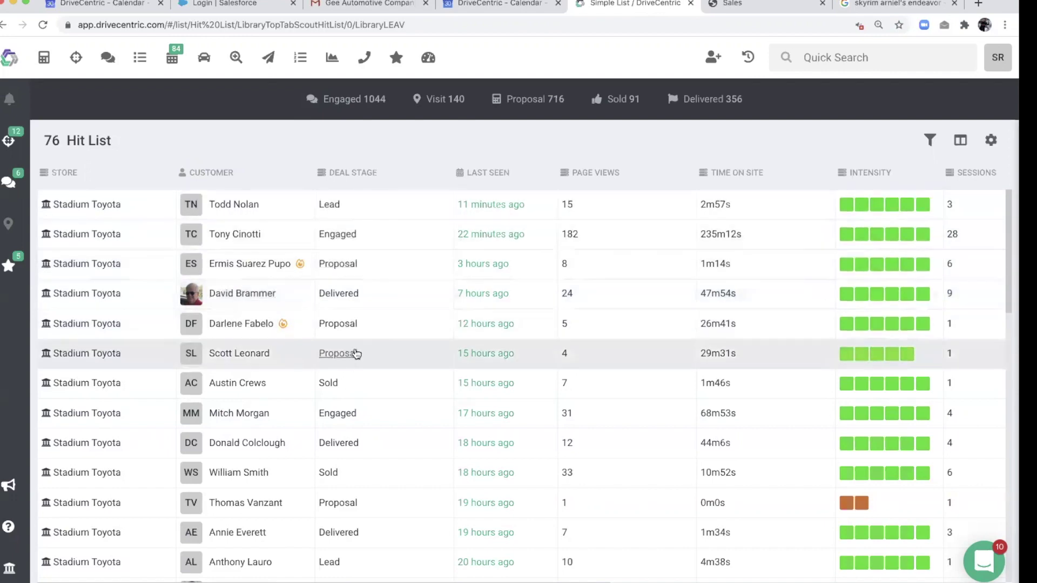
pyautogui.scroll(-5, 356, 354)
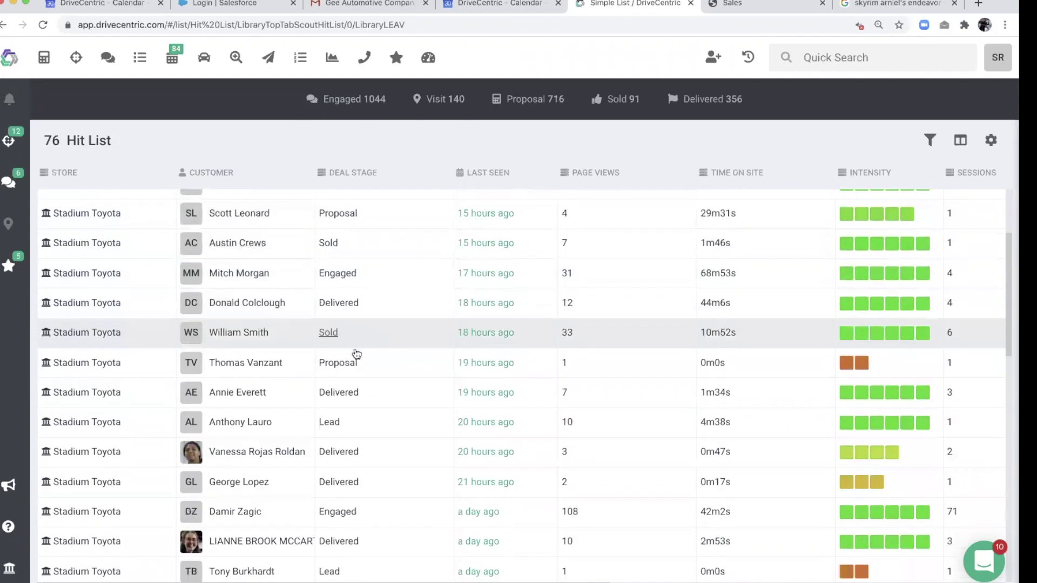
pyautogui.scroll(-3, 356, 353)
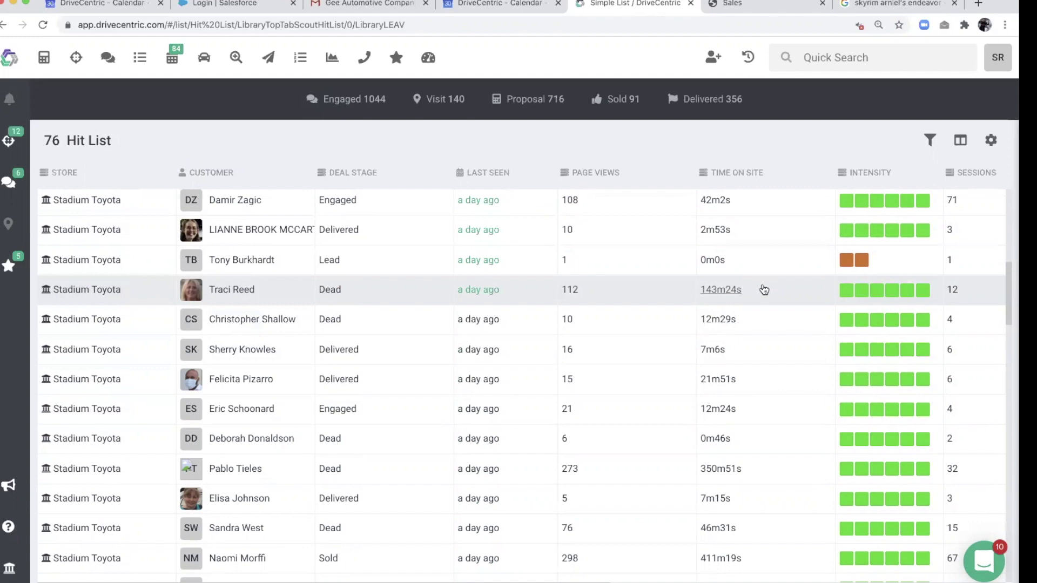
pyautogui.click(9, 59)
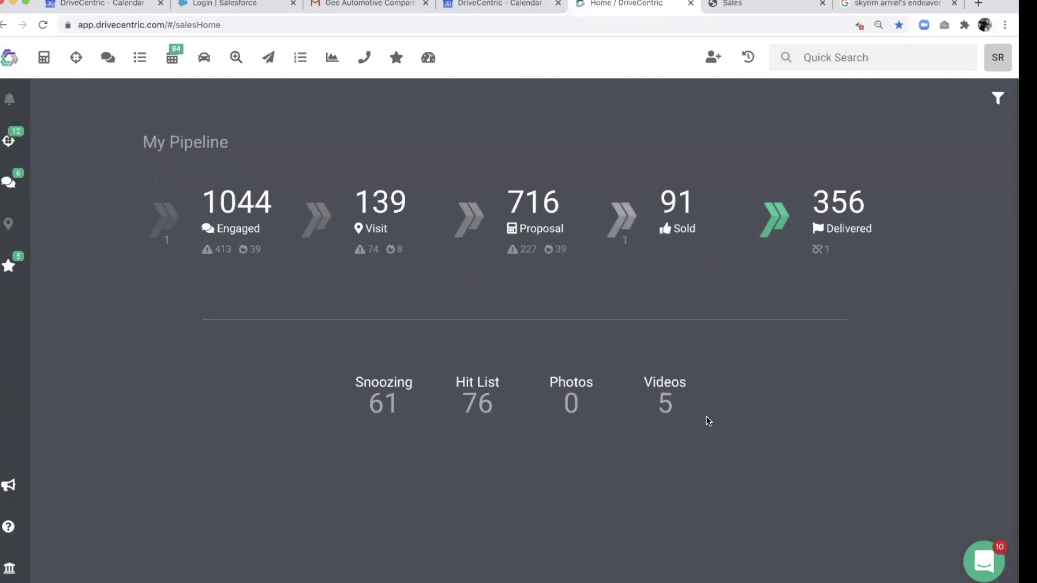
# Step: Open the Videos list and filter it by date to Yesterday
pyautogui.click(667, 407)
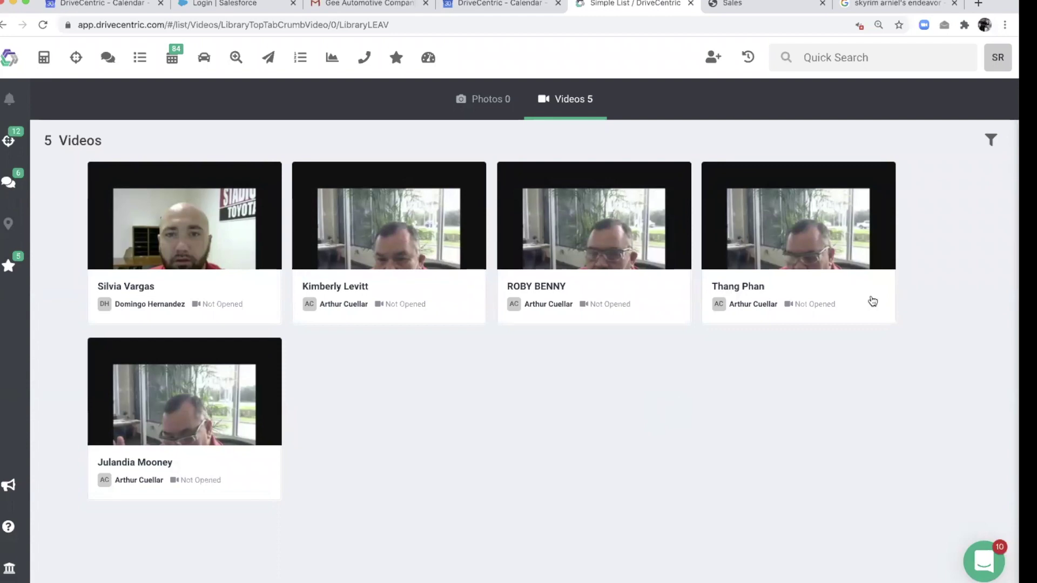
pyautogui.click(991, 144)
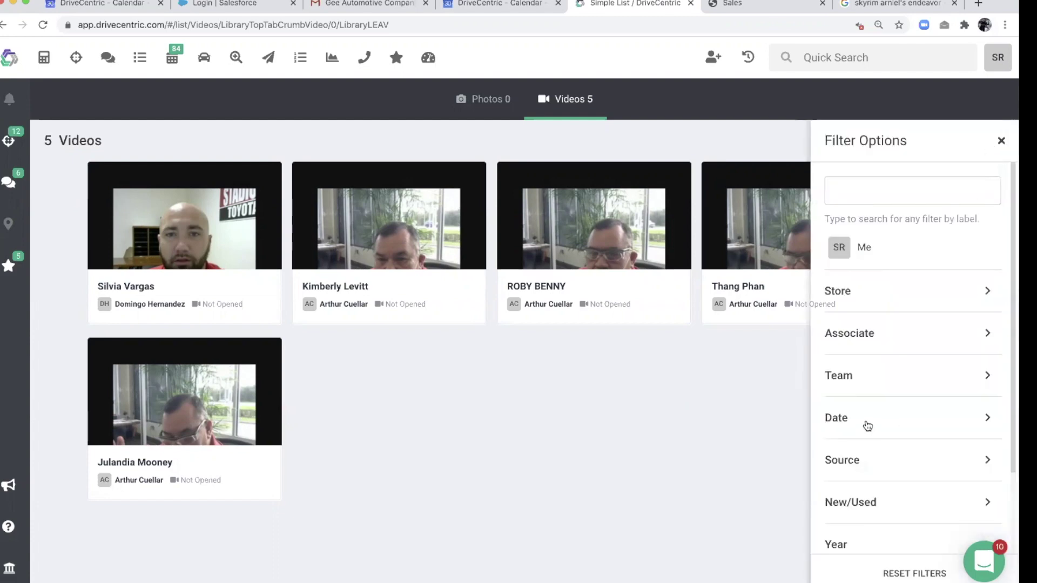
pyautogui.click(864, 424)
pyautogui.click(862, 463)
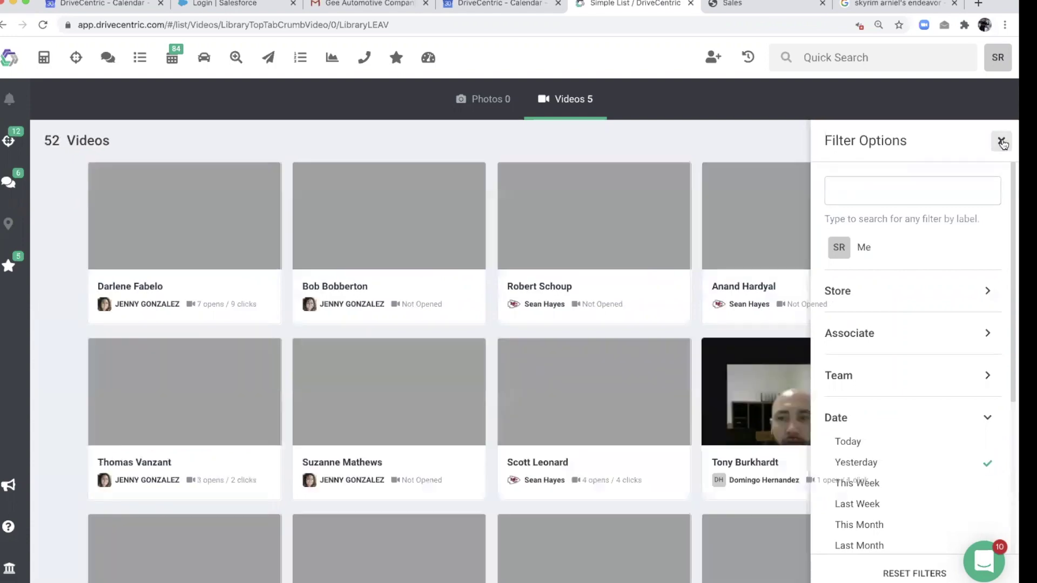
pyautogui.click(1001, 141)
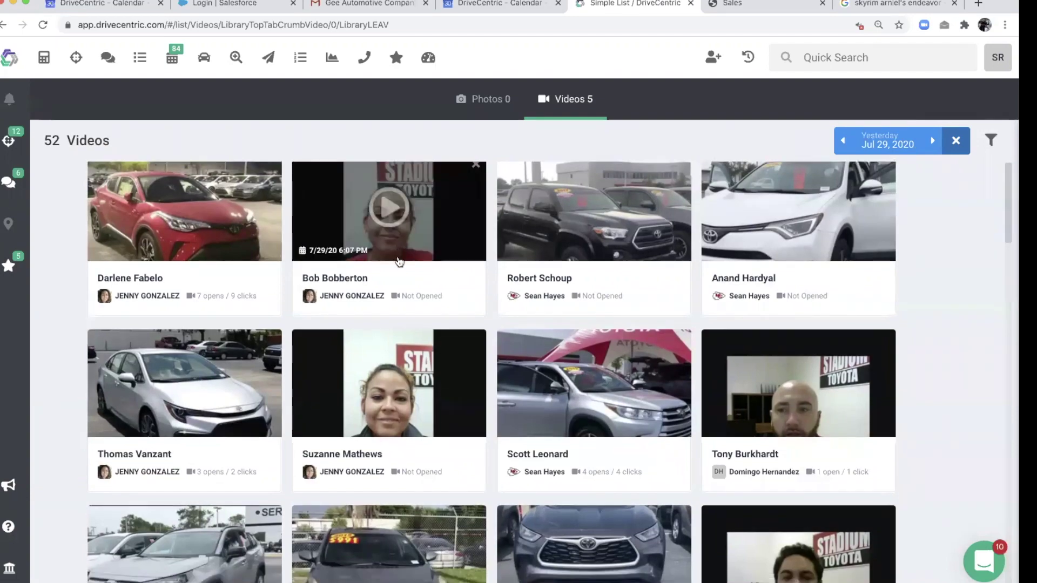
# Step: Browse yesterday's videos, open the one associated with the 2020 Toyota RAV4 lead, and return to the pipeline home
pyautogui.scroll(-6, 400, 262)
pyautogui.scroll(-4, 399, 262)
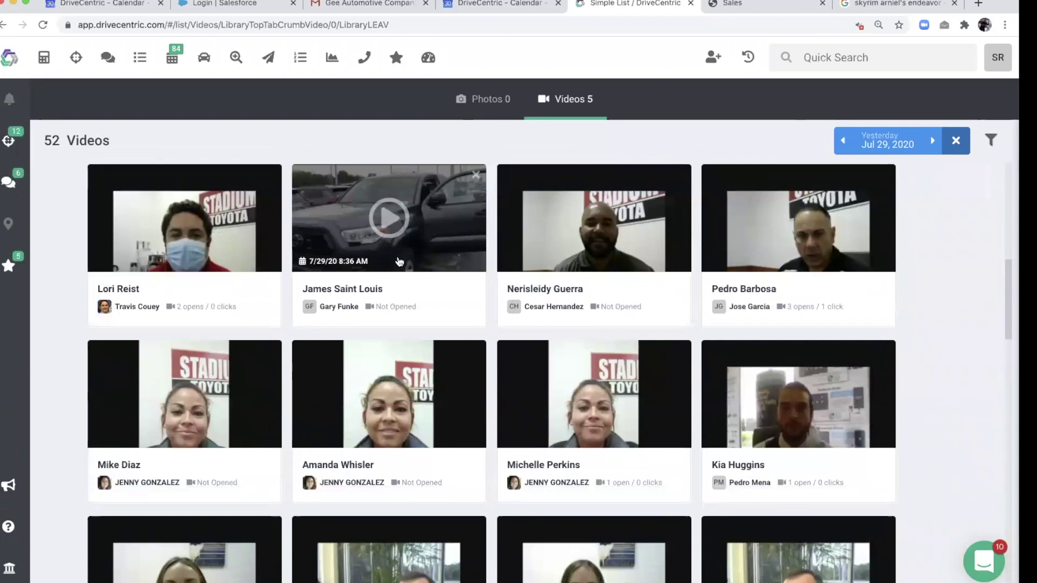
pyautogui.scroll(-2, 399, 262)
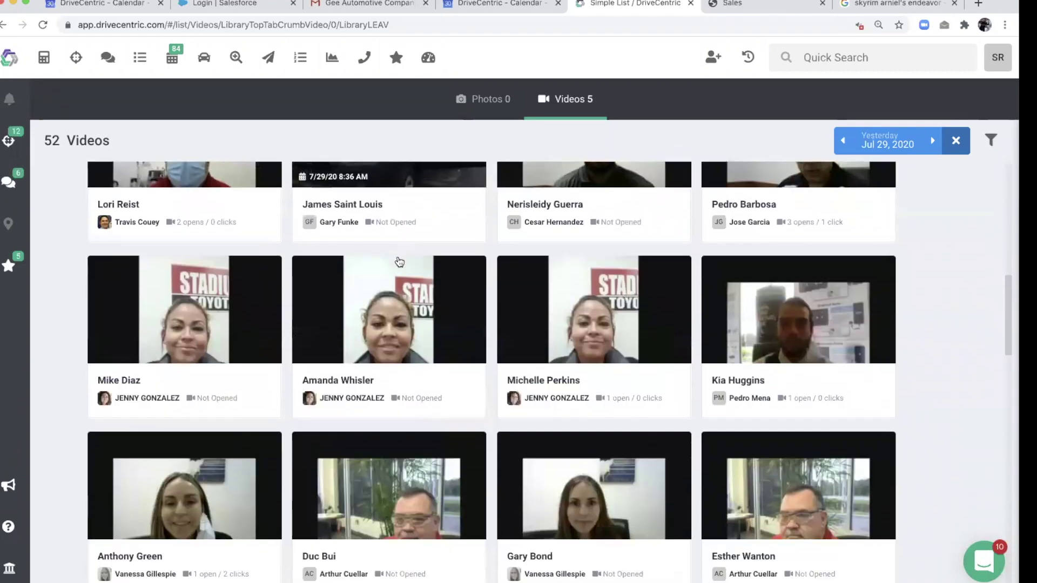
pyautogui.click(598, 310)
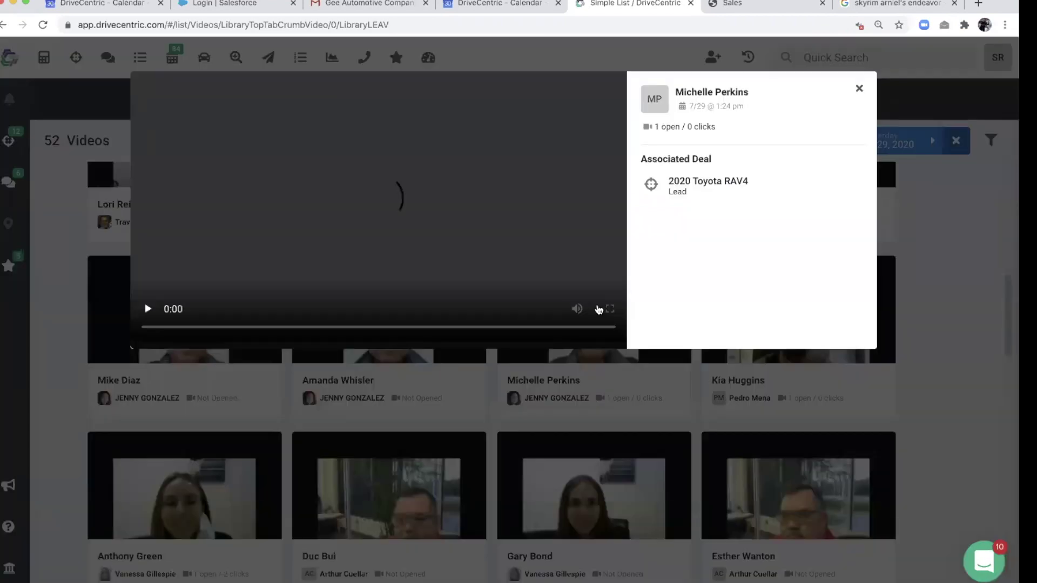
pyautogui.scroll(-3, 599, 309)
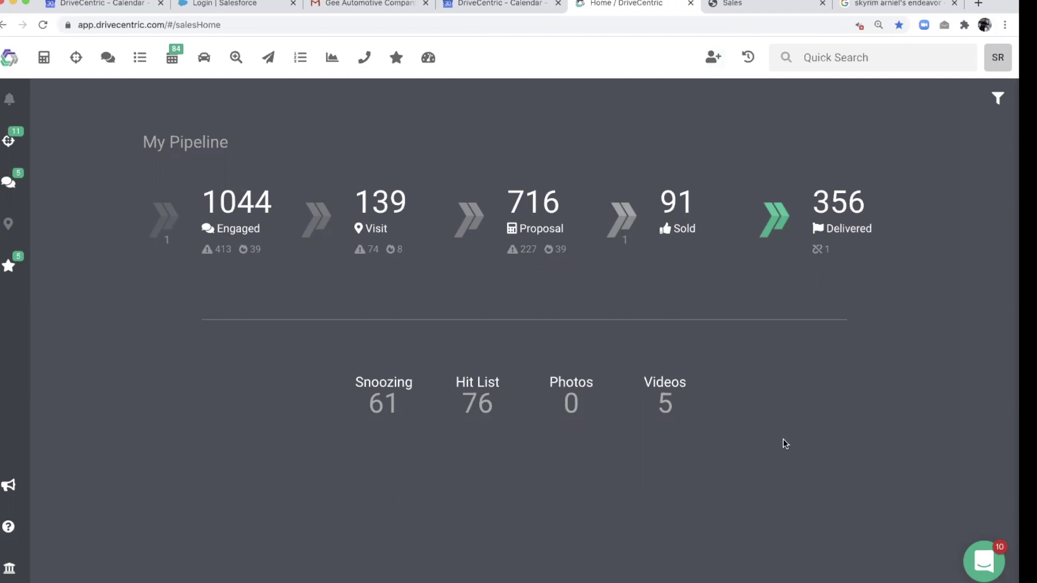
# Step: Start a support chat message reading "need a quick call for help." and close the chat without sending it
pyautogui.click(982, 554)
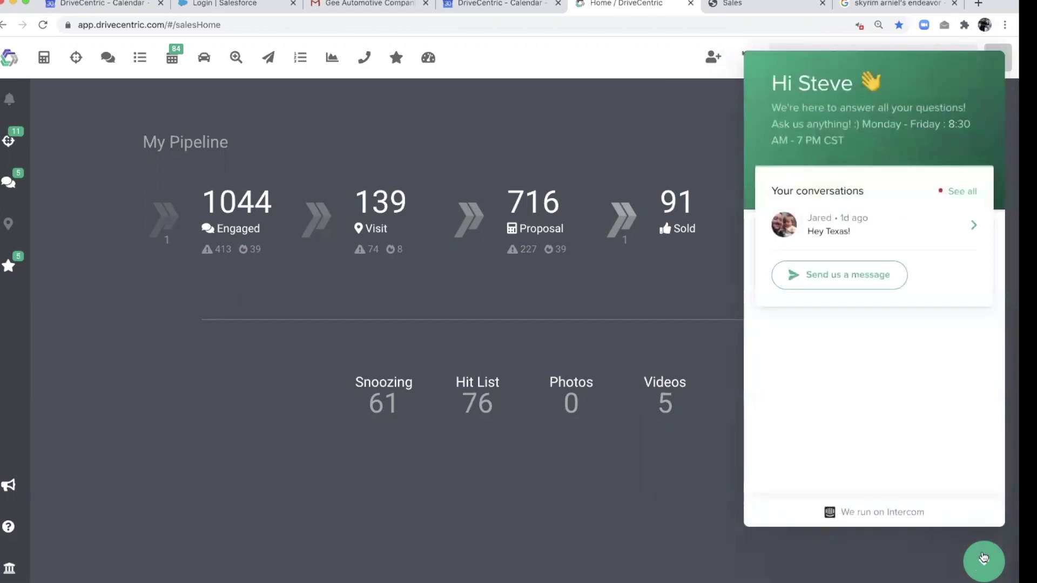
pyautogui.click(856, 288)
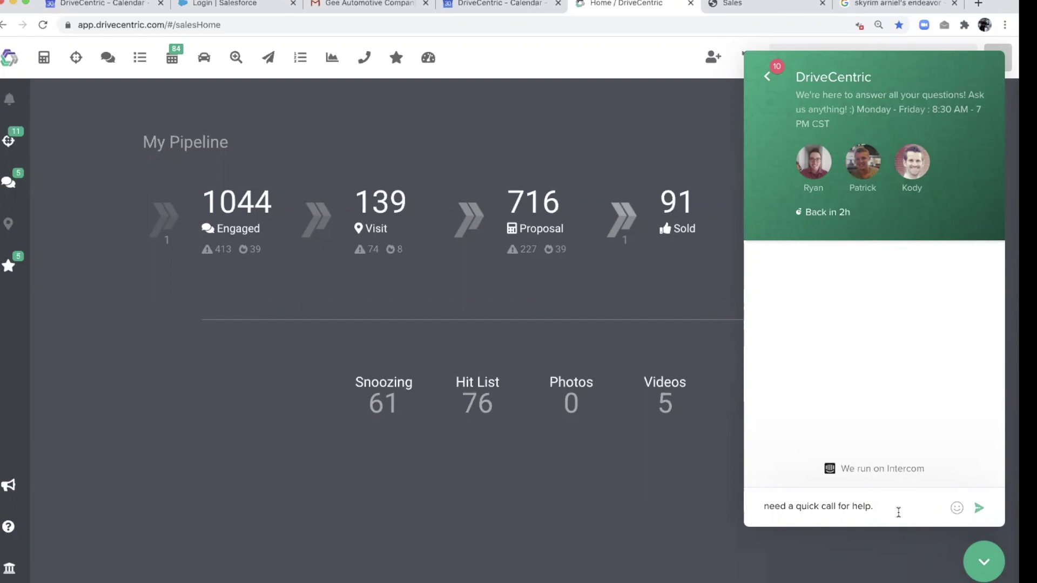
pyautogui.click(985, 563)
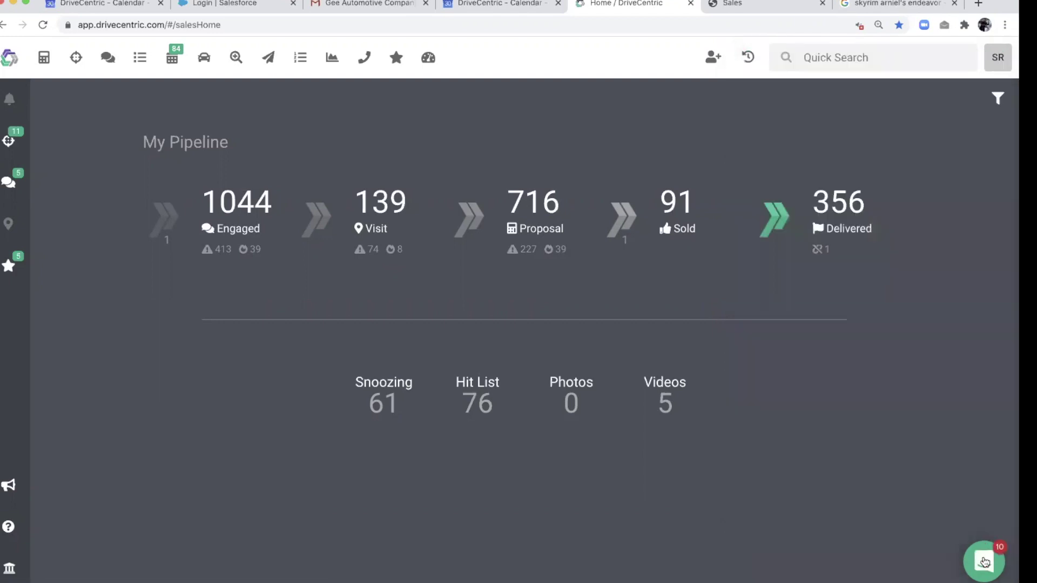